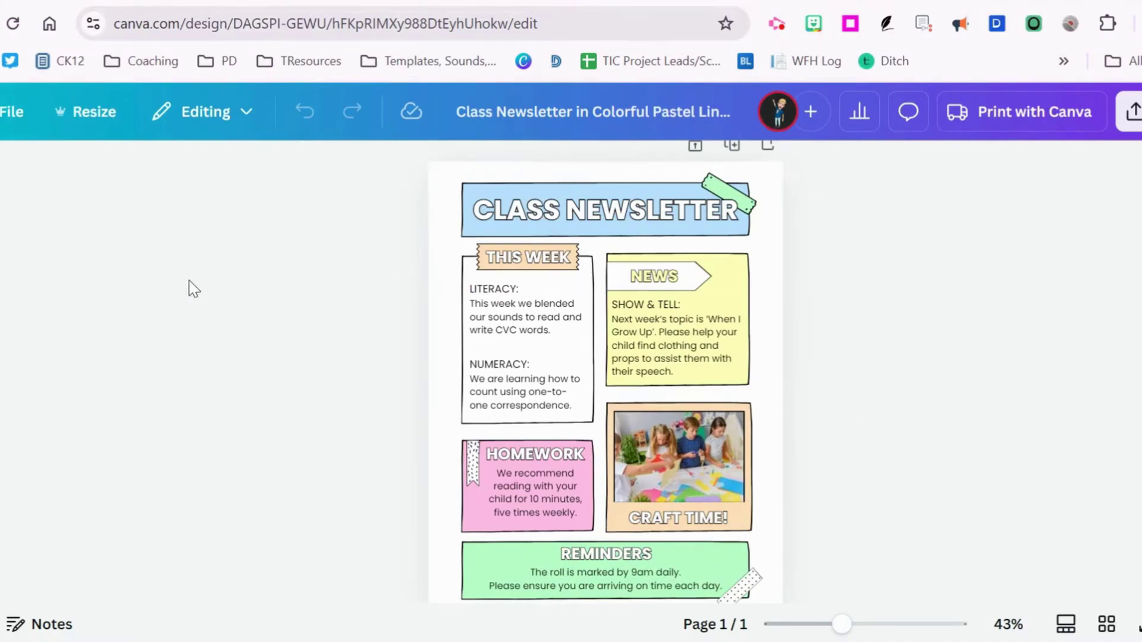
Search the Apps panel for 'translate' and open the Translate app beside the newsletter
left_click(2, 303)
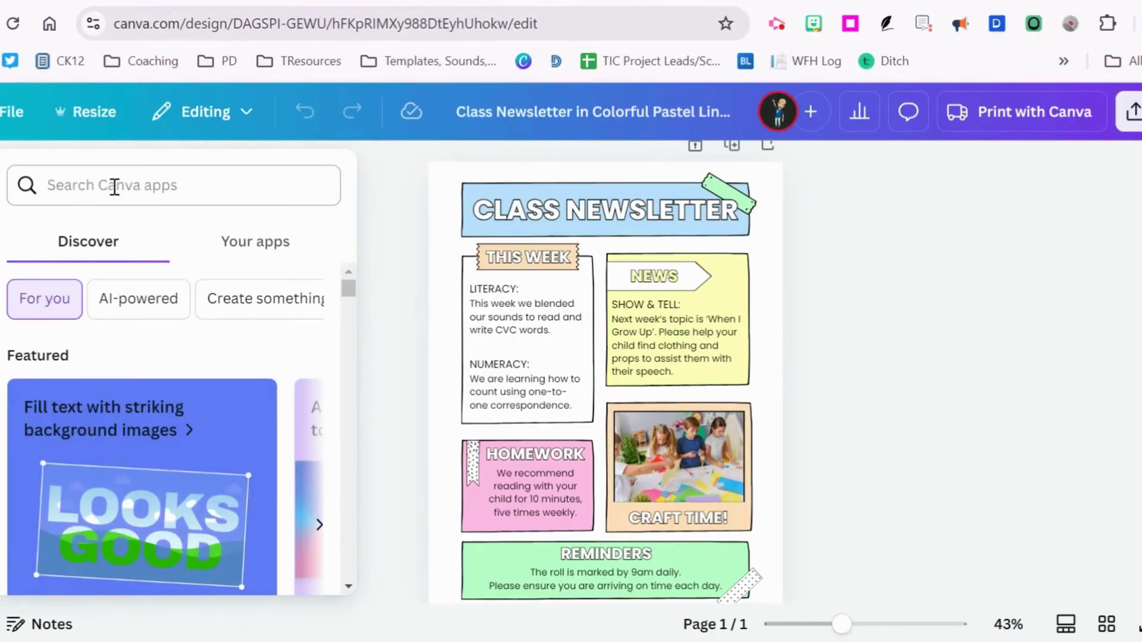
left_click(115, 187)
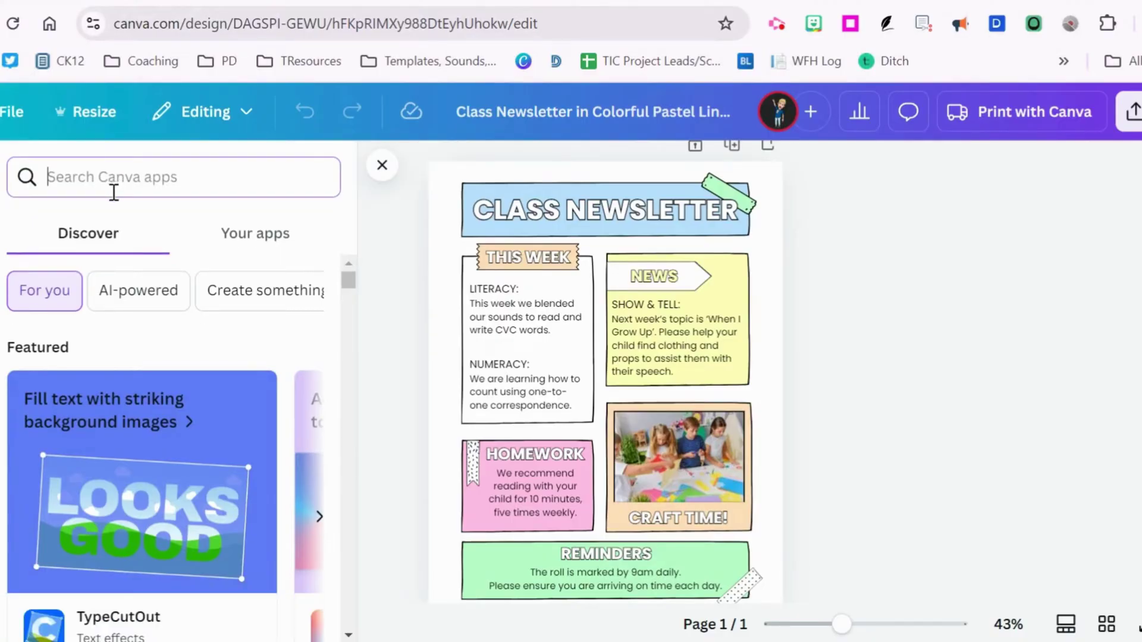
type("translate")
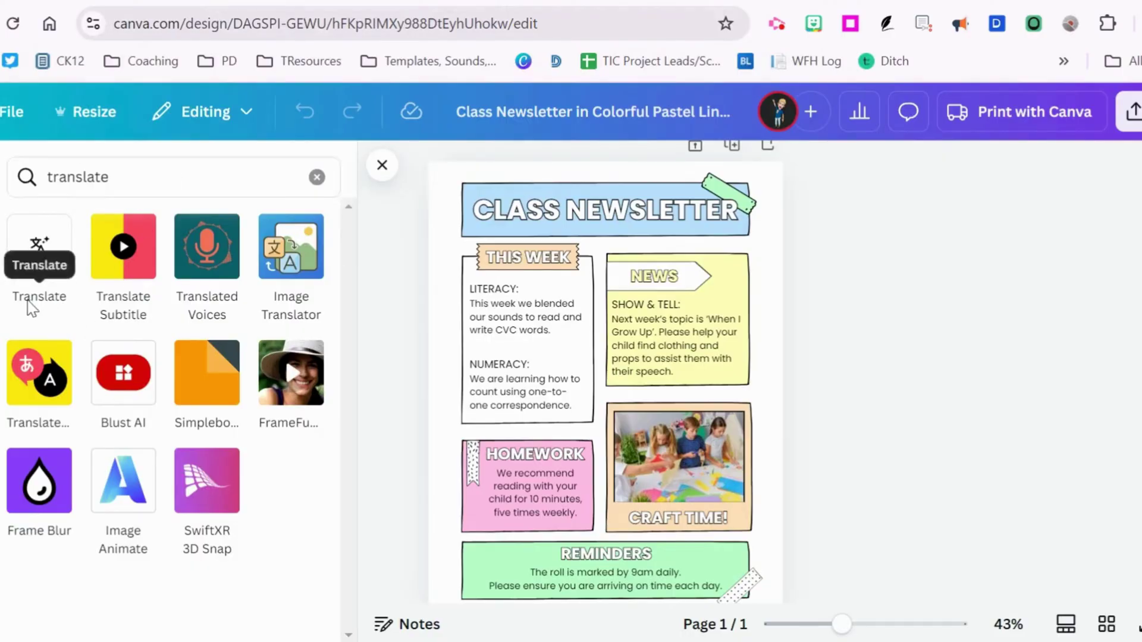
left_click(40, 261)
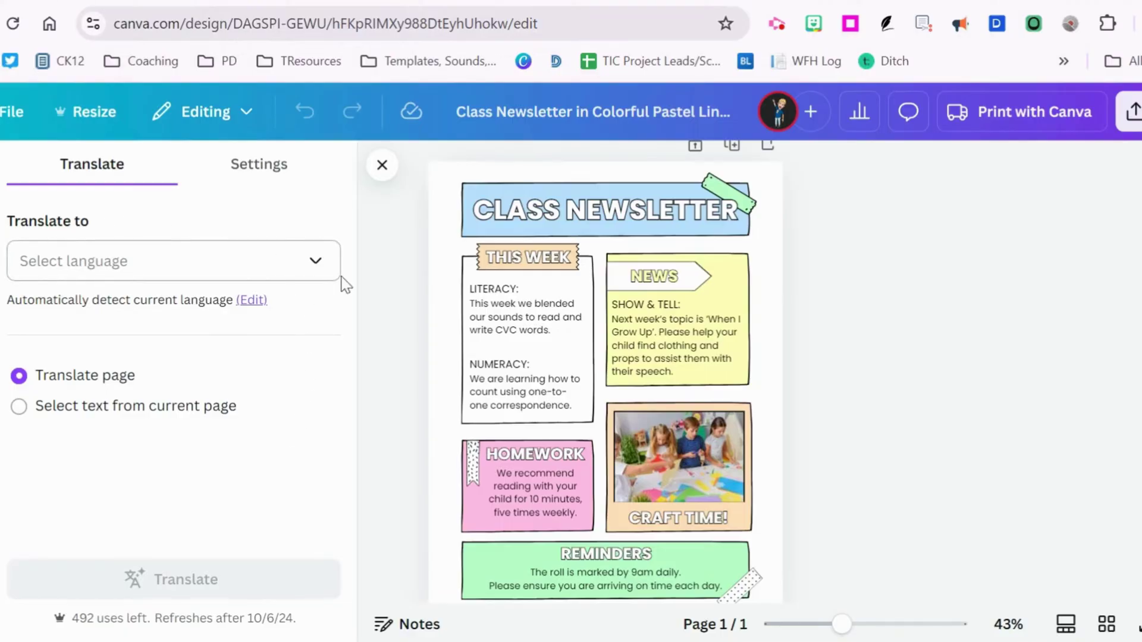
Choose Spanish as the Translate target language and review the panel options below
left_click(318, 266)
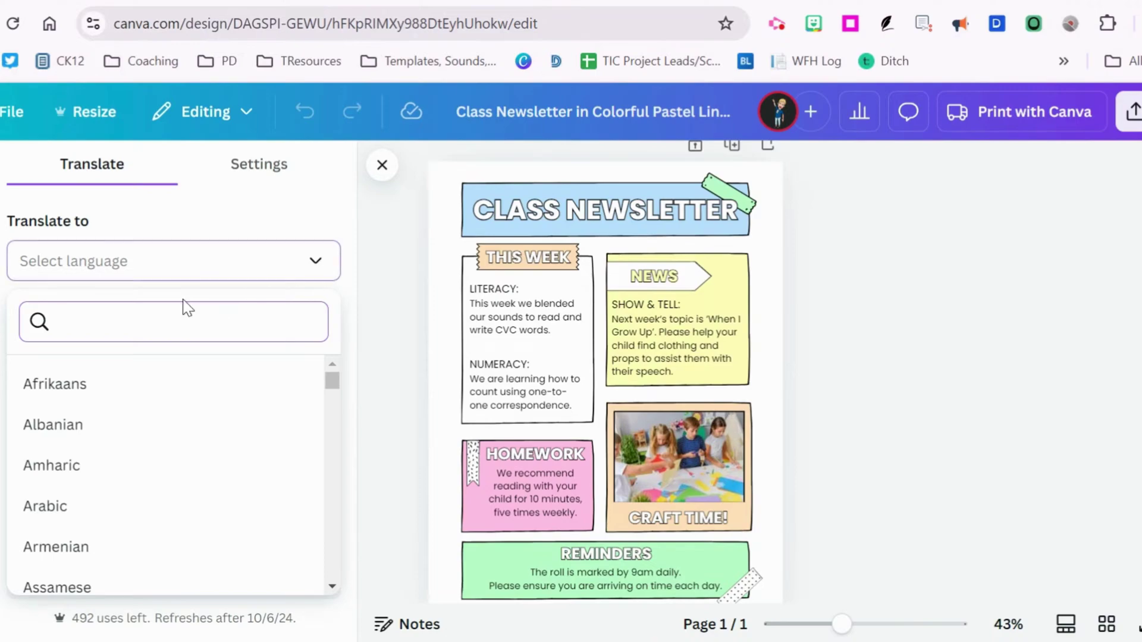
type("spanish")
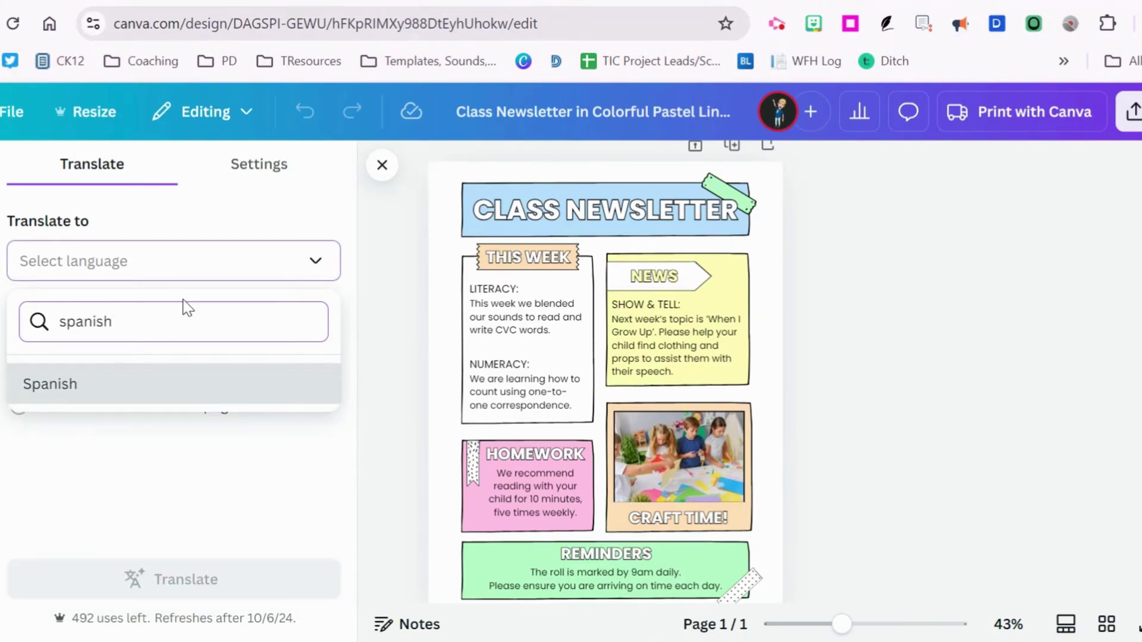
key("Return")
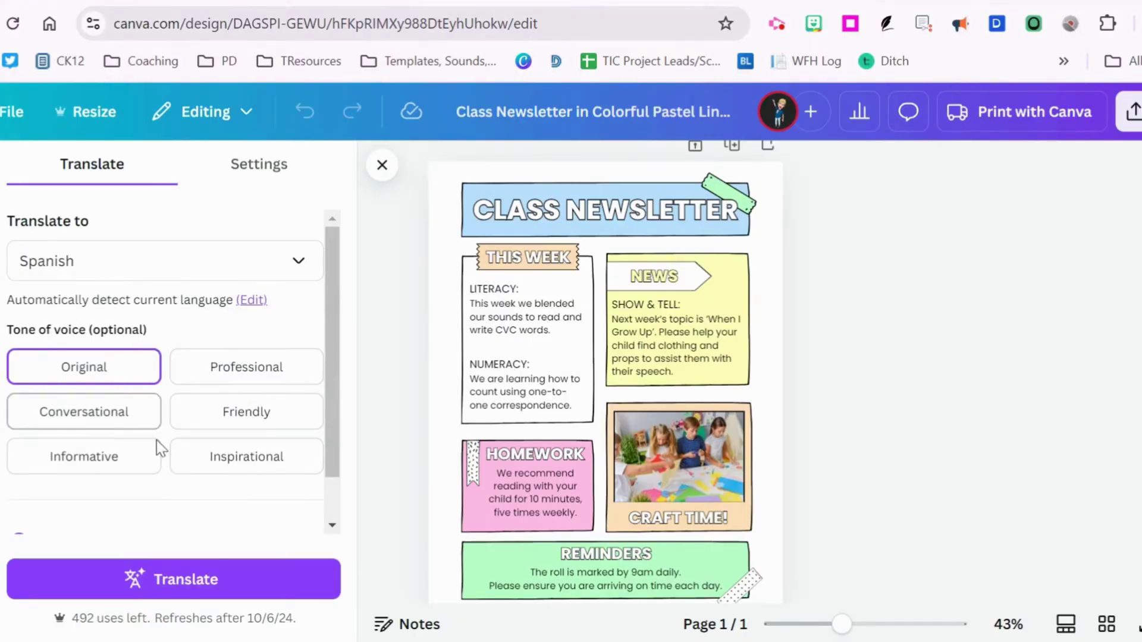
scroll(339, 426, "down", 2)
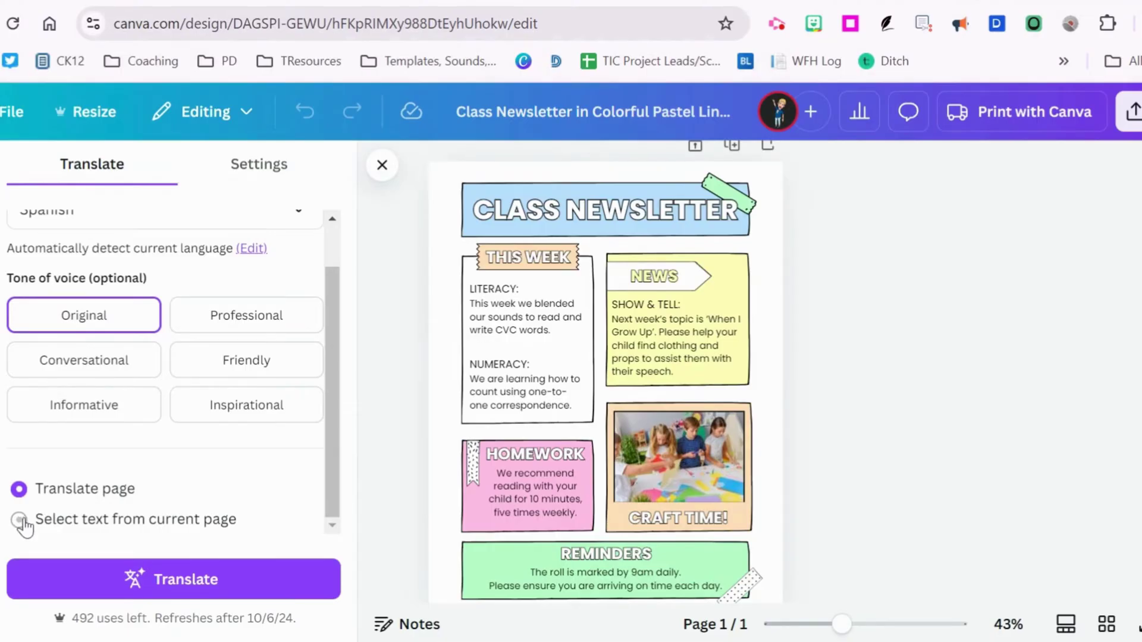
left_click(20, 521)
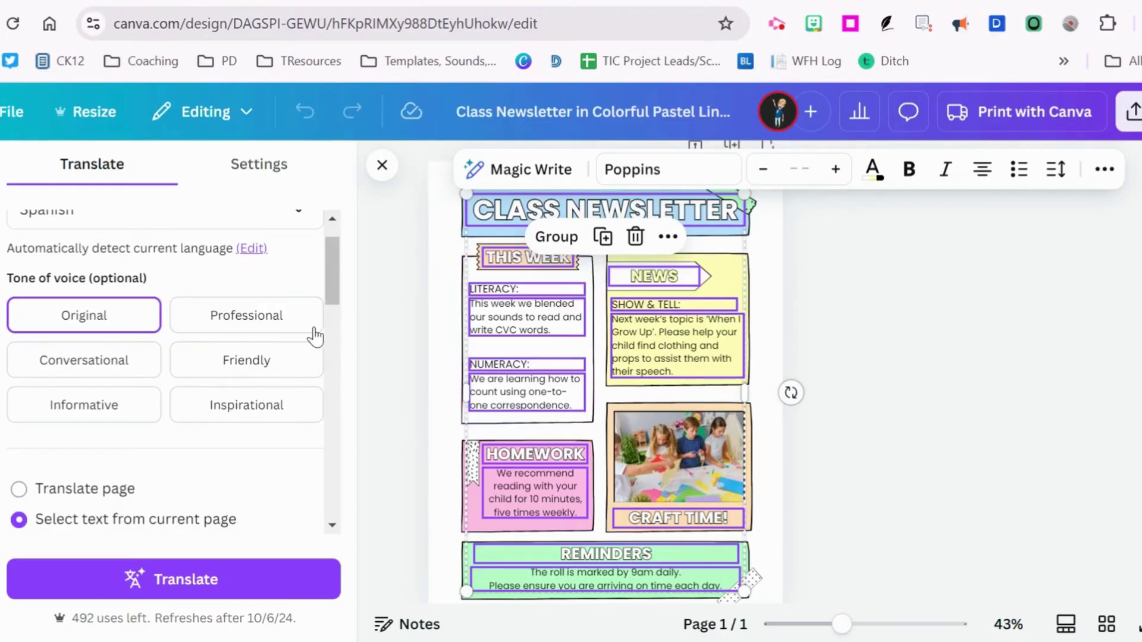
left_click_drag(326, 281, 331, 341)
left_click(245, 311)
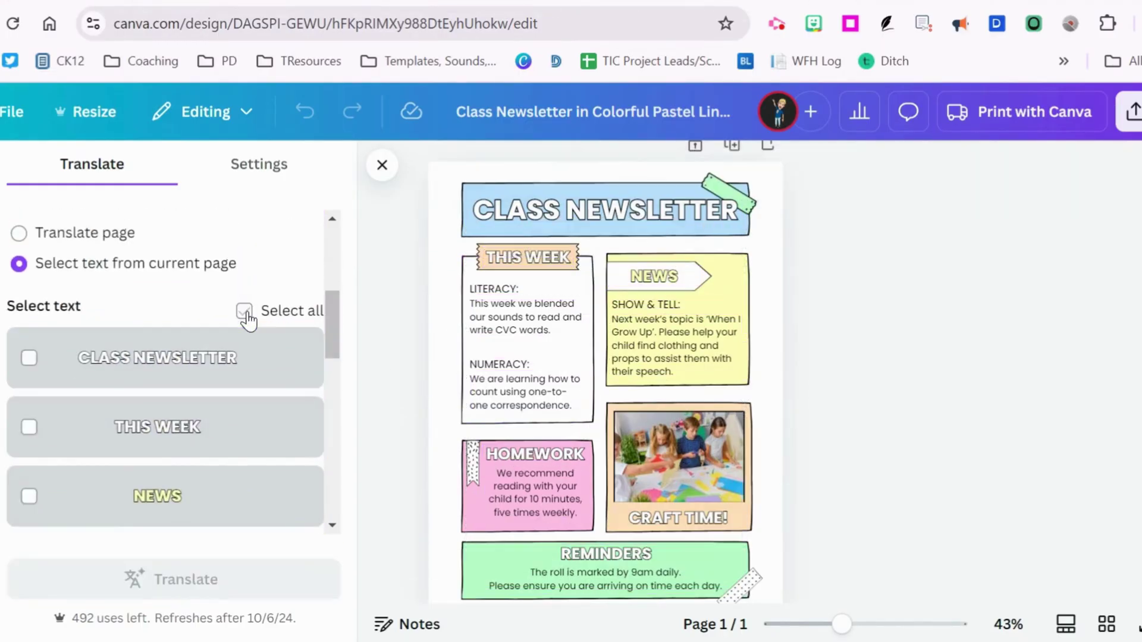
left_click(29, 357)
left_click(29, 427)
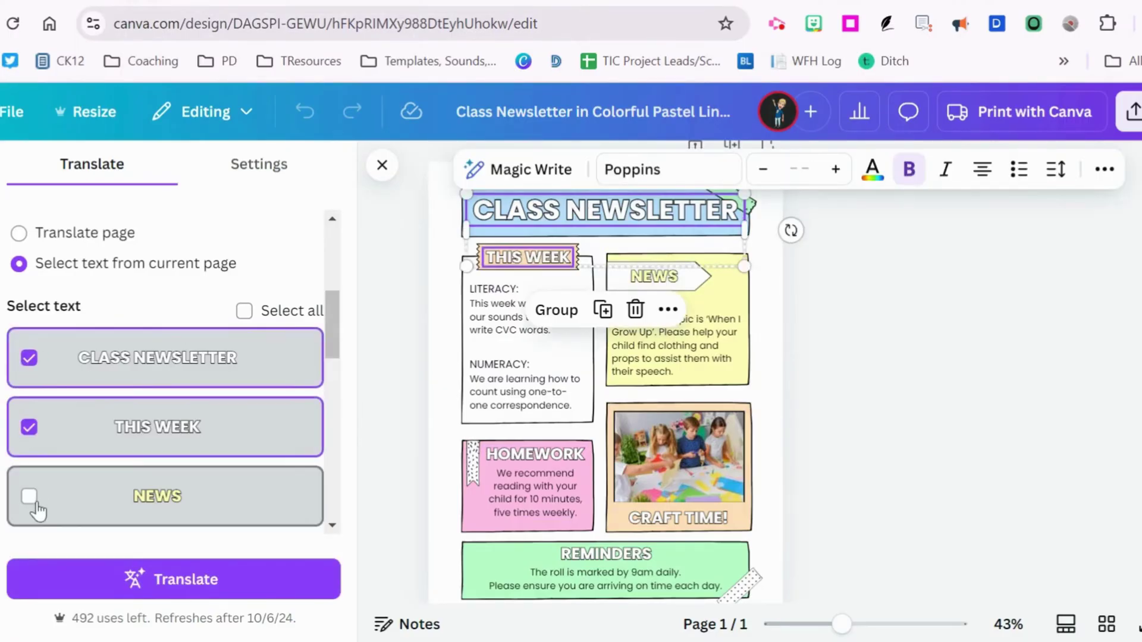
left_click(28, 497)
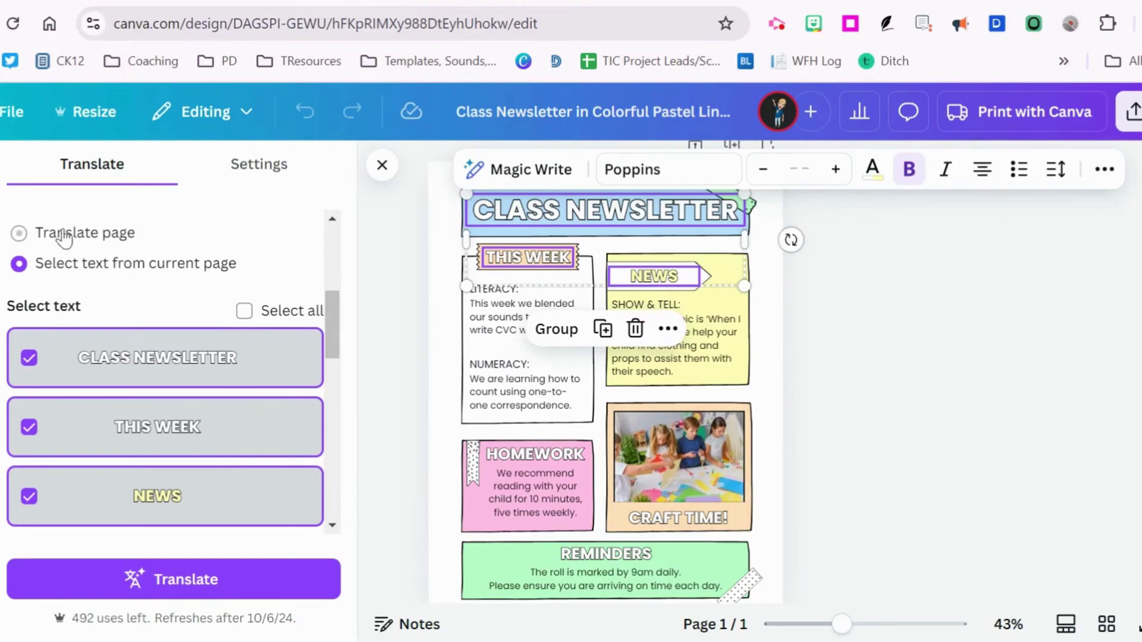
left_click(19, 232)
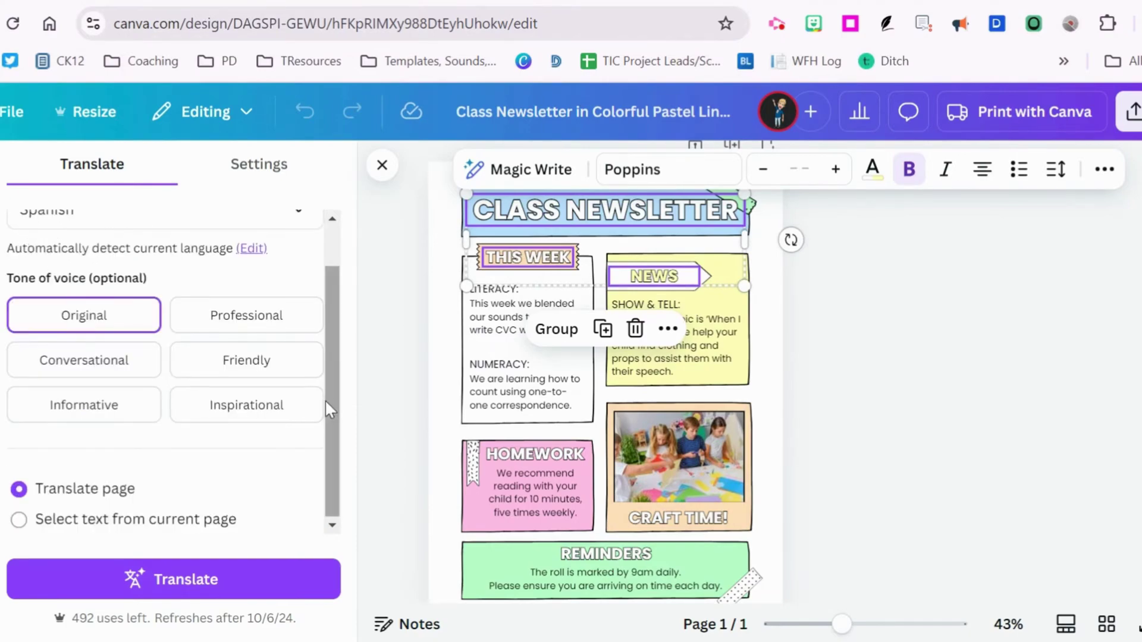
Translate the page into Spanish, creating page 2 titled 'Boletín informativo de la clase'
left_click(227, 585)
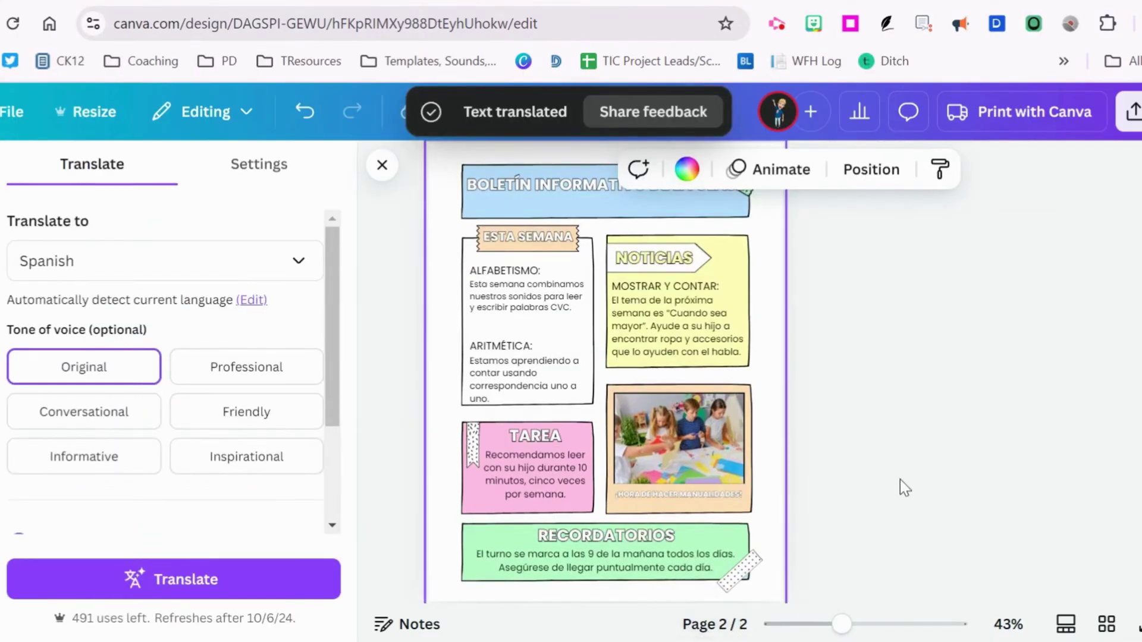
scroll(869, 380, "up", 10)
scroll(874, 413, "down", 4)
scroll(869, 409, "down", 6)
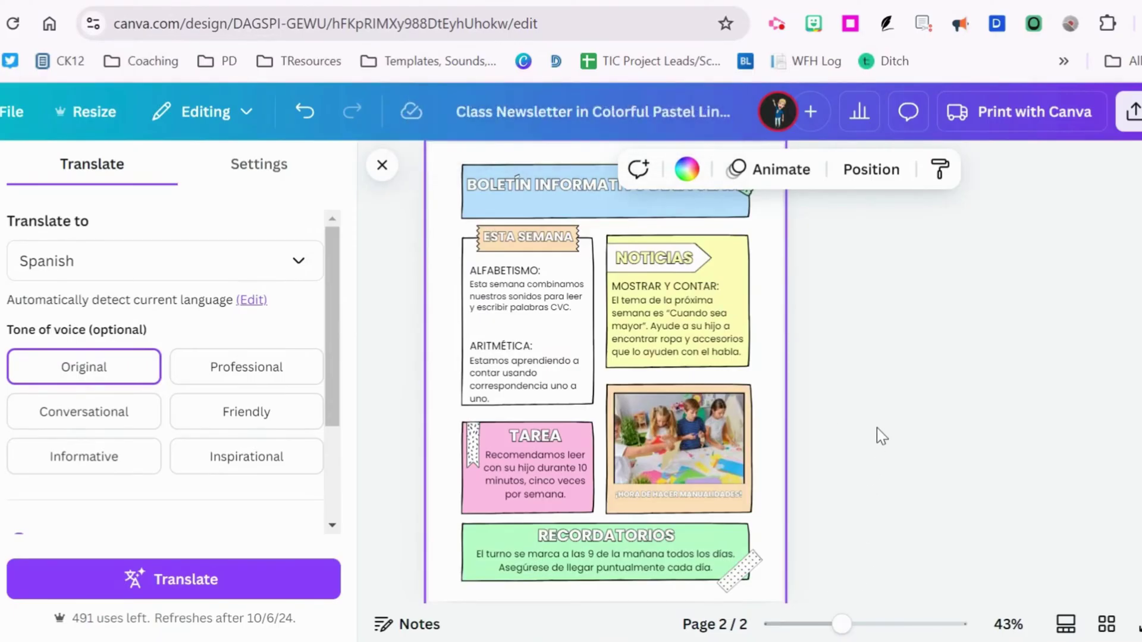
scroll(874, 455, "up", 5)
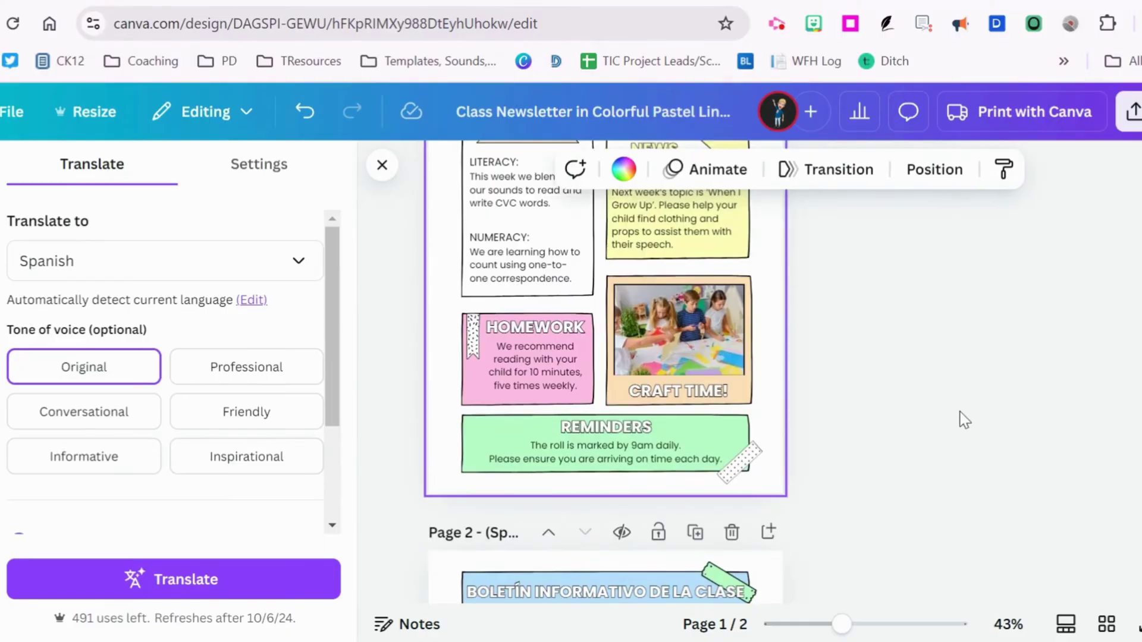
scroll(955, 423, "up", 3)
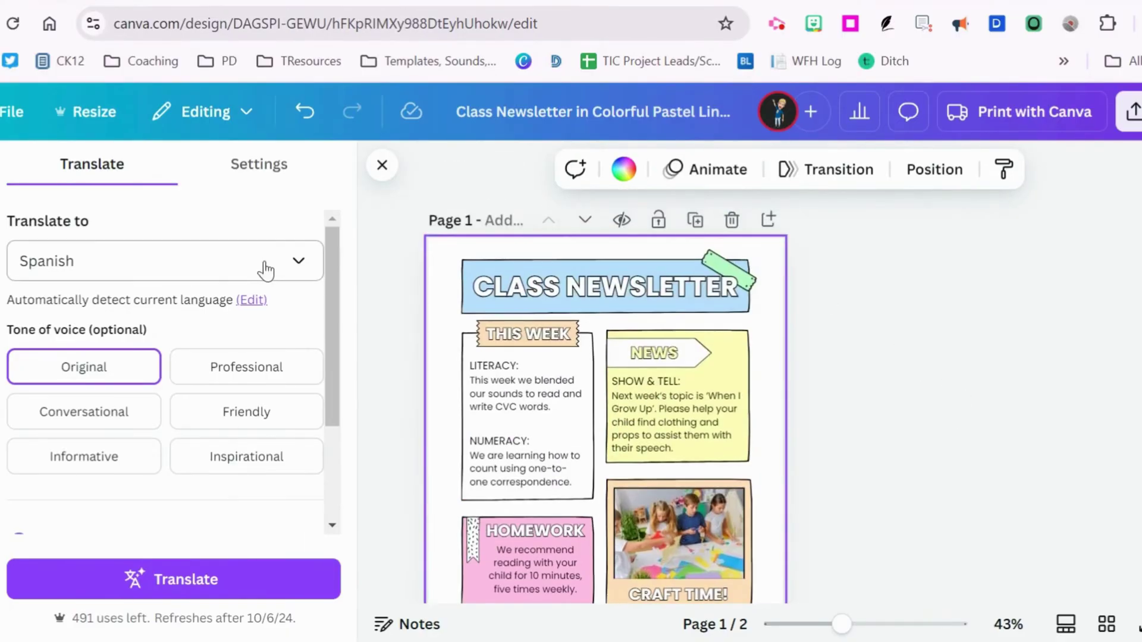
Confirm Spanish is the chosen target language, then deselect the page
left_click(273, 268)
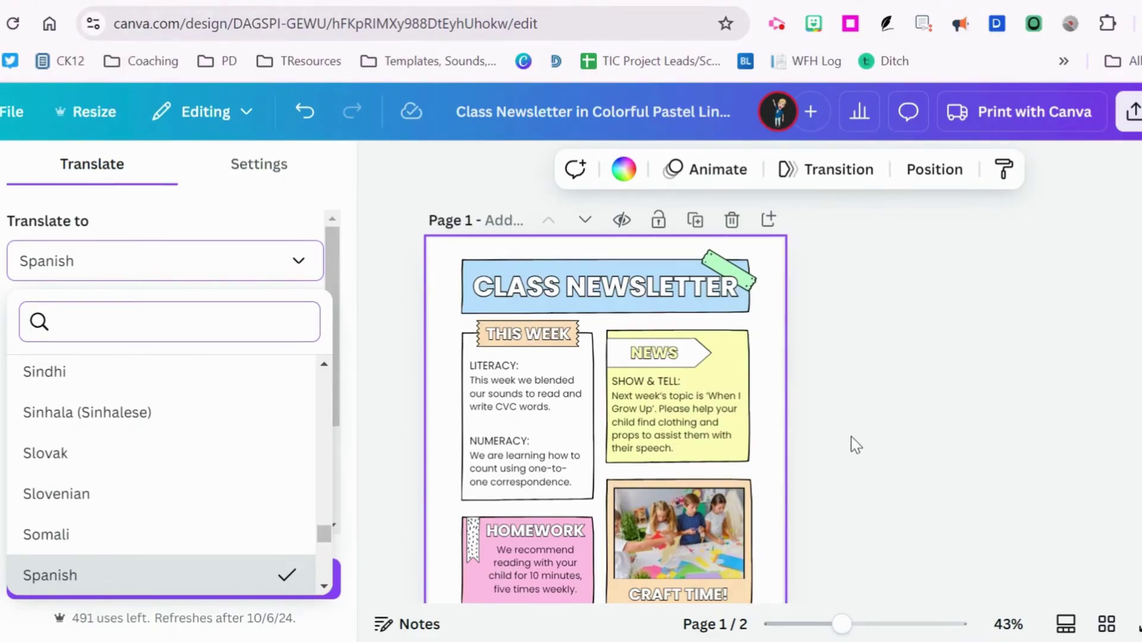
left_click(872, 422)
left_click(866, 413)
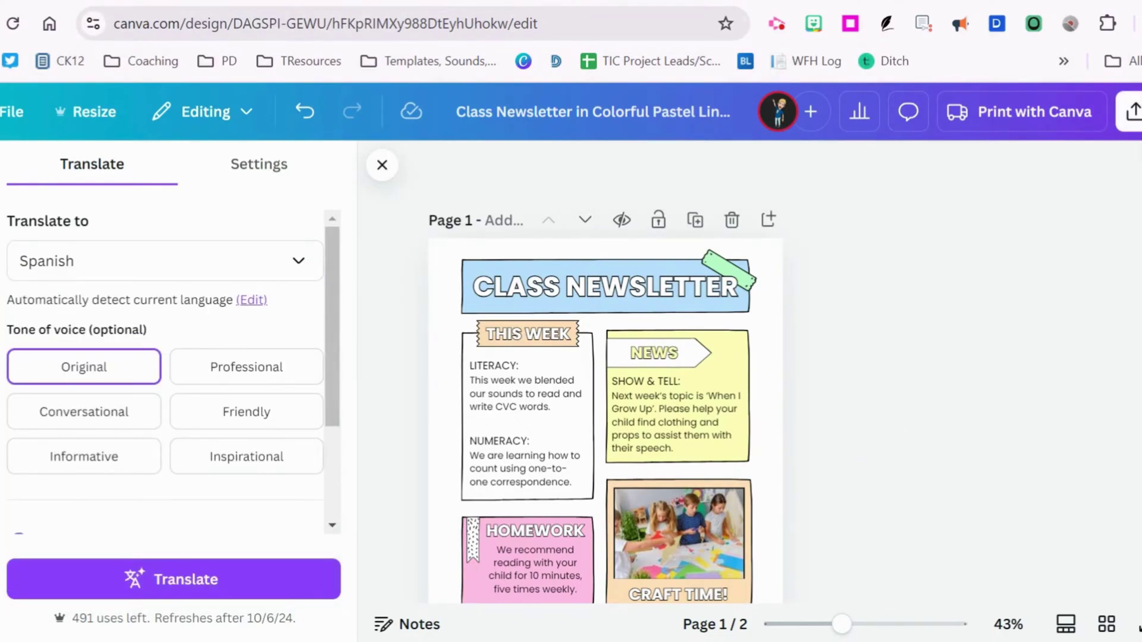
Download all 2 newsletter pages as a PDF Standard file
left_click(1133, 111)
scroll(856, 428, "down", 1)
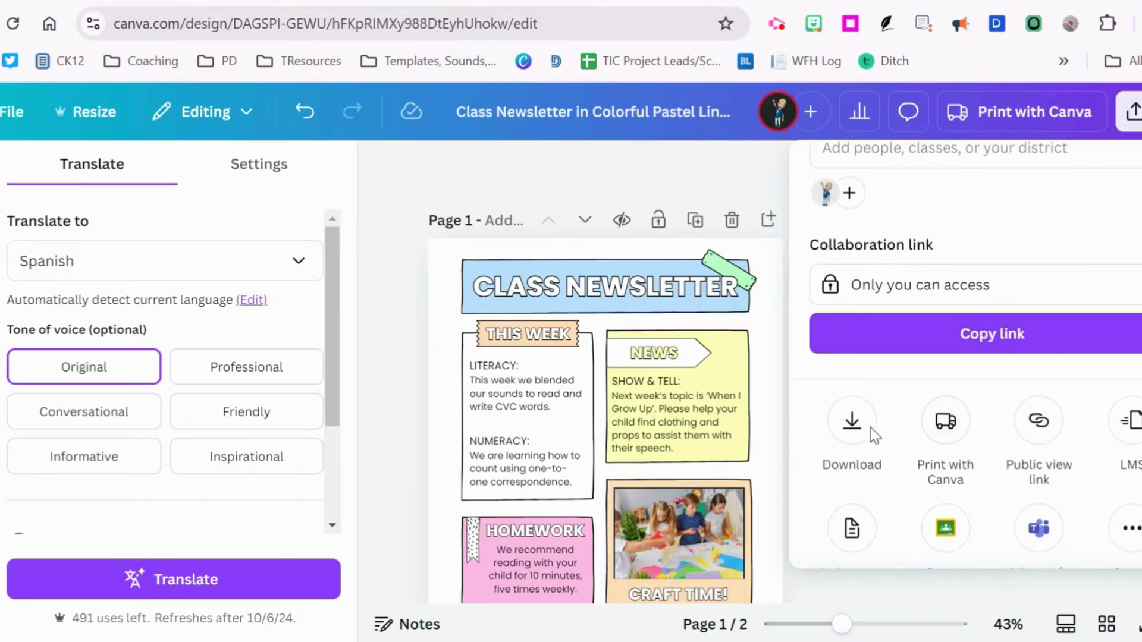
left_click(863, 429)
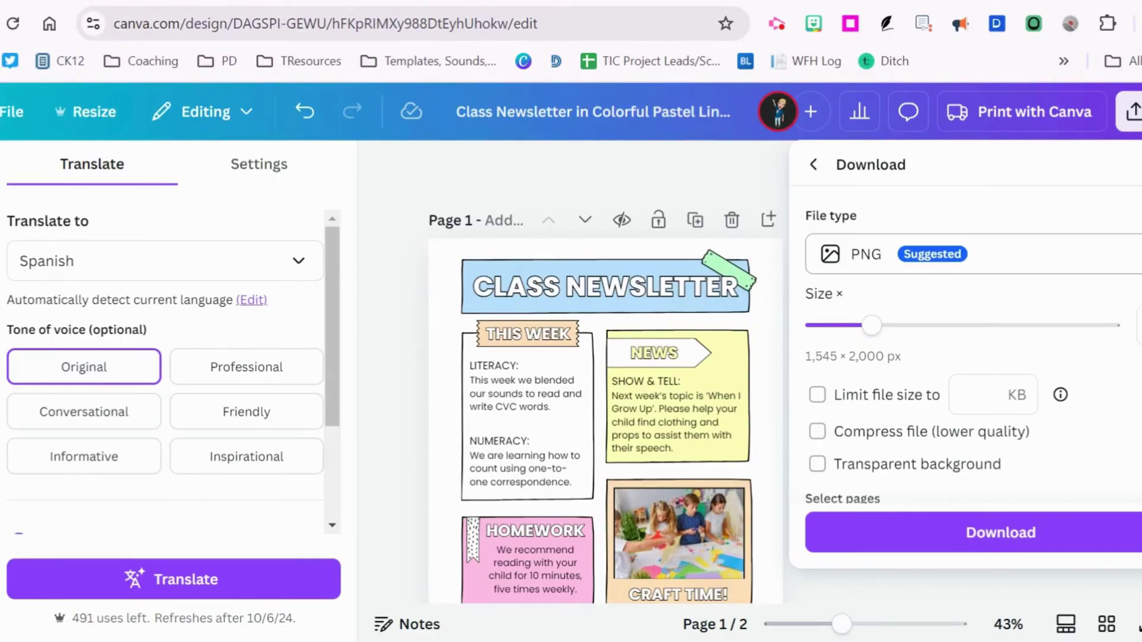
left_click(1023, 254)
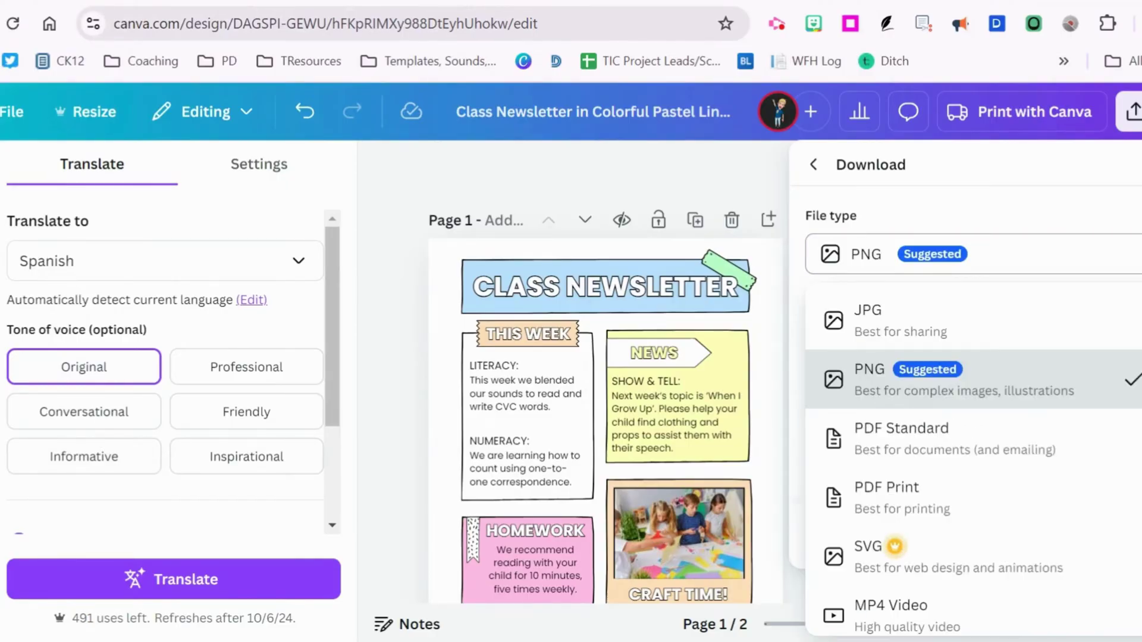
left_click(957, 447)
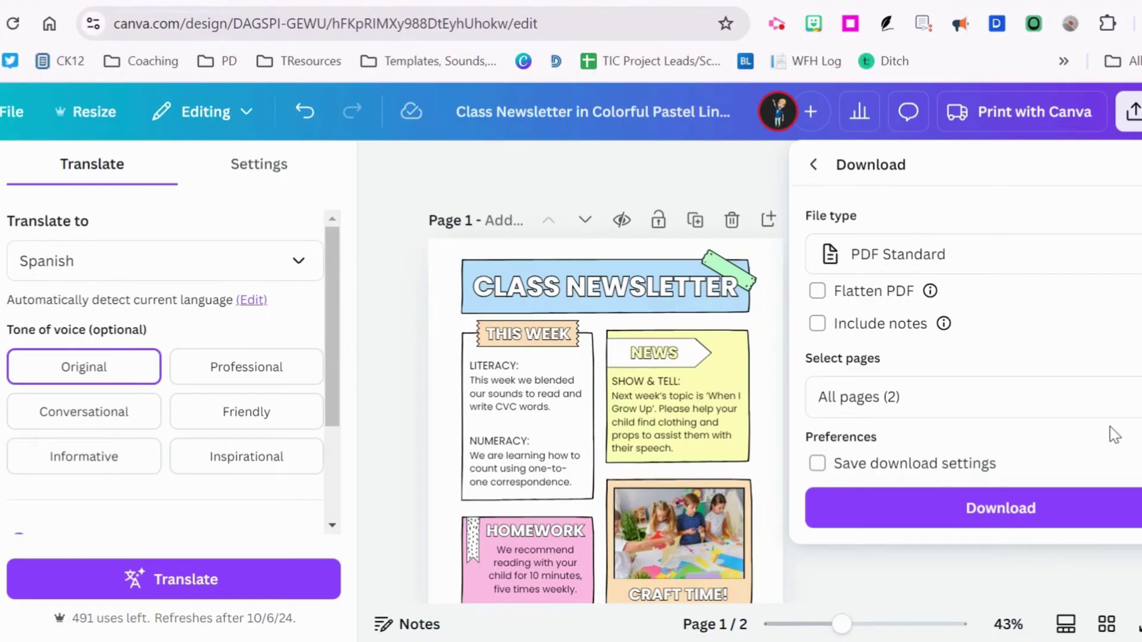
left_click(1026, 513)
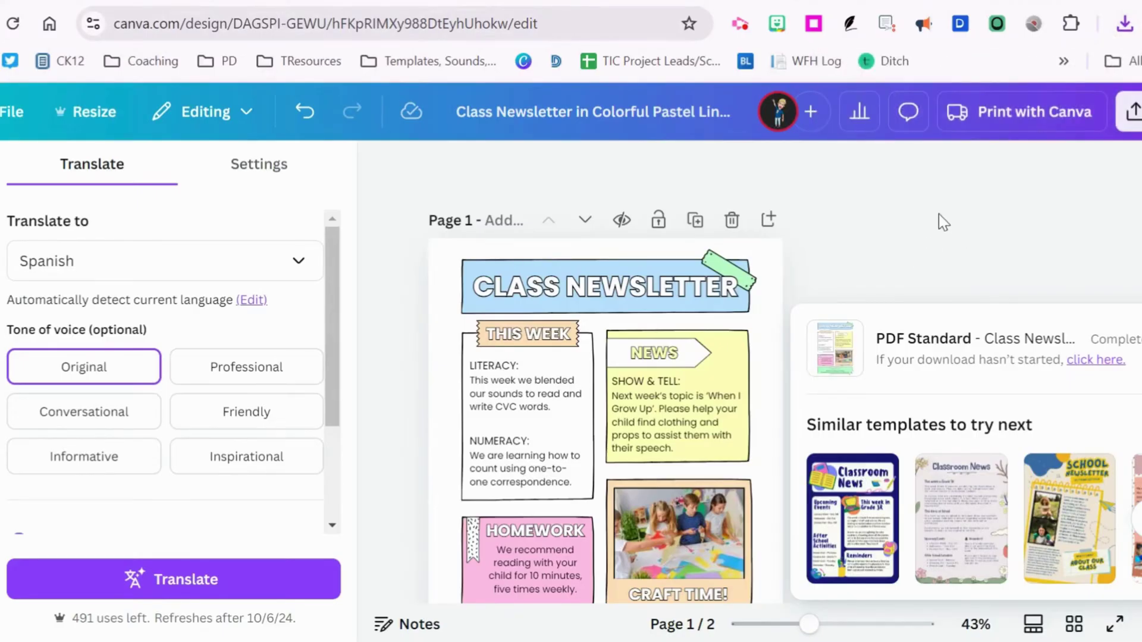
Upload the downloaded Class Newsletter PDF to Google Drive and open it
left_click(862, 5)
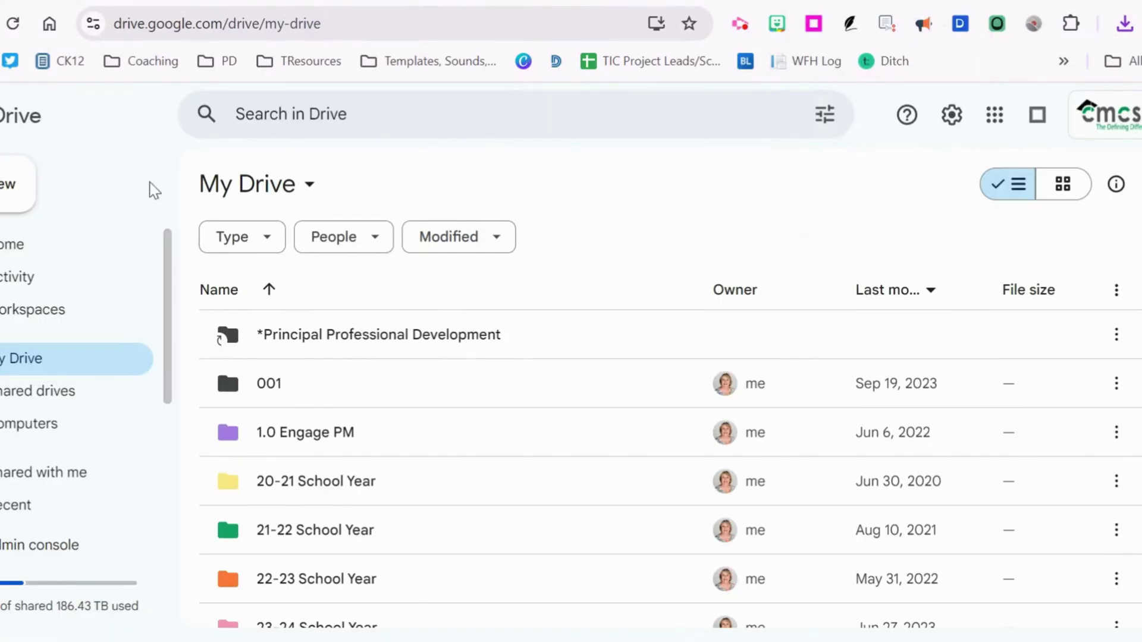
left_click(12, 187)
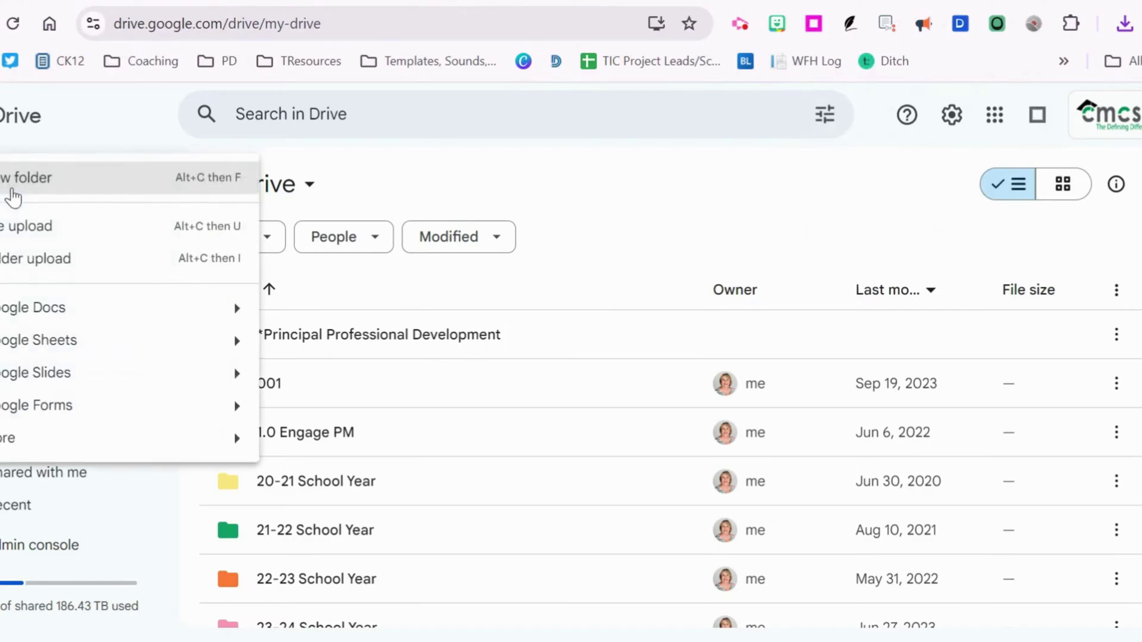
left_click(45, 232)
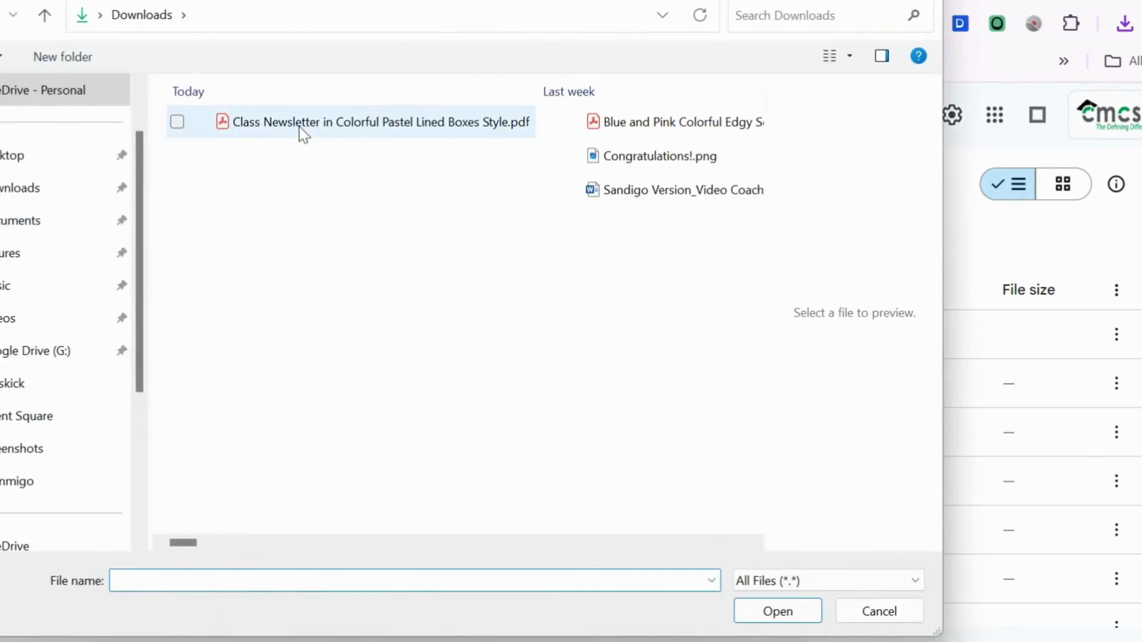
left_click(299, 127)
left_click(779, 613)
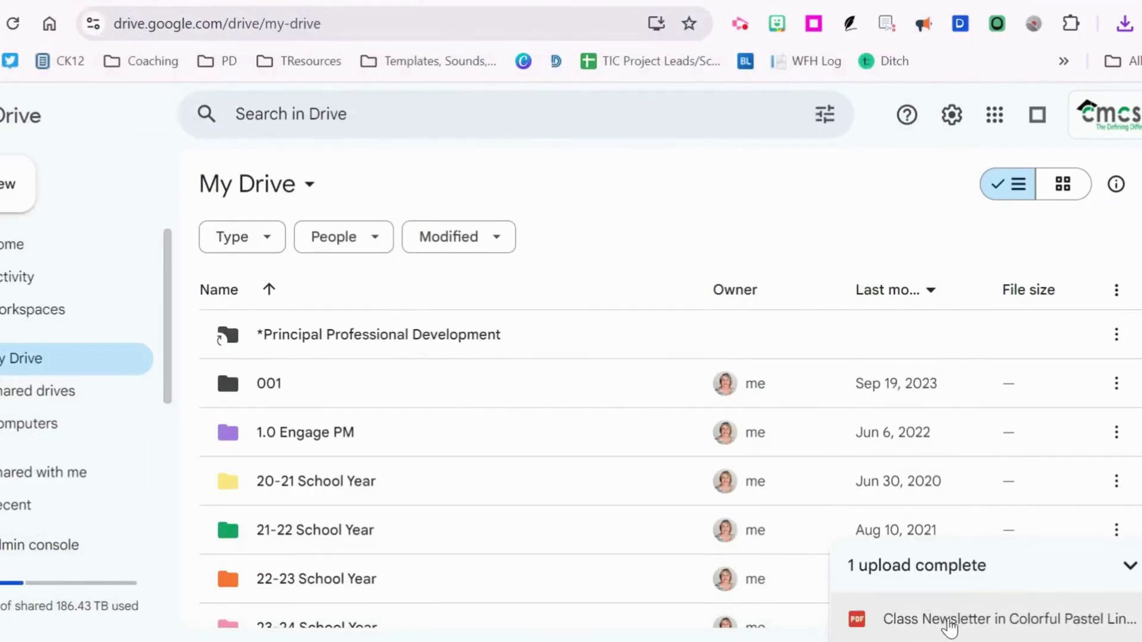
left_click(953, 621)
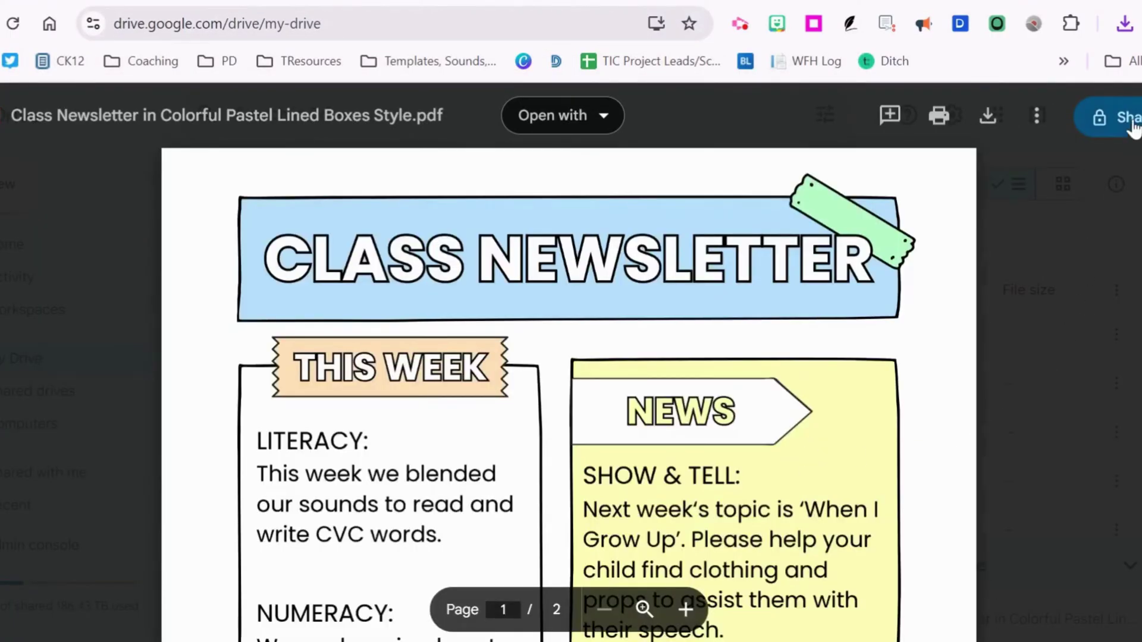
Set the PDF's general access to Anyone with the link and copy the link
left_click(1130, 119)
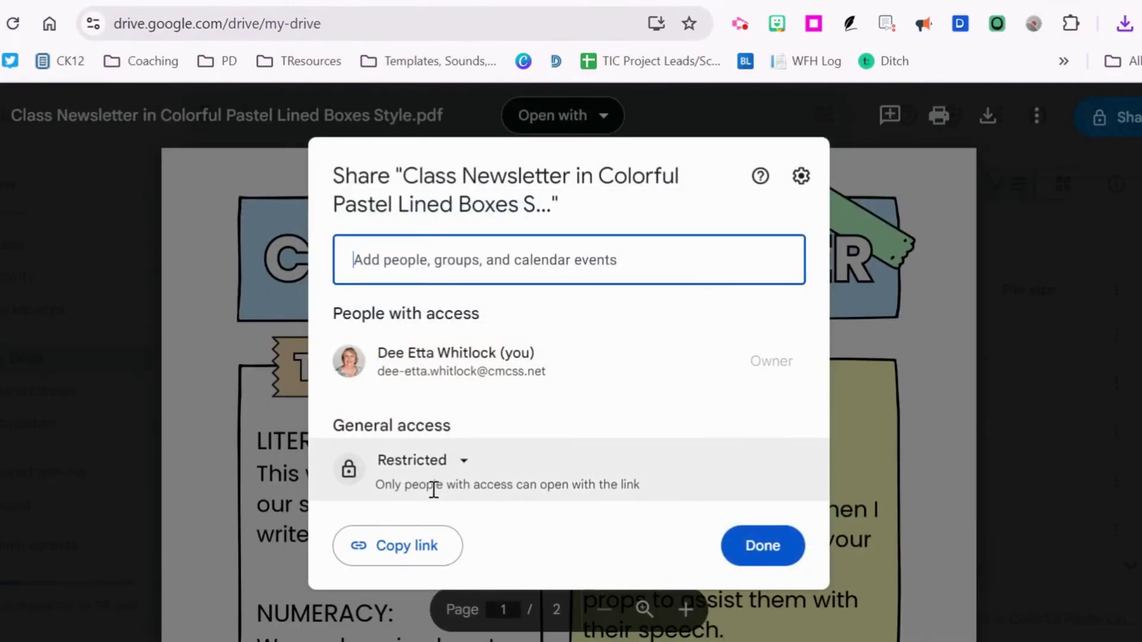
left_click(465, 469)
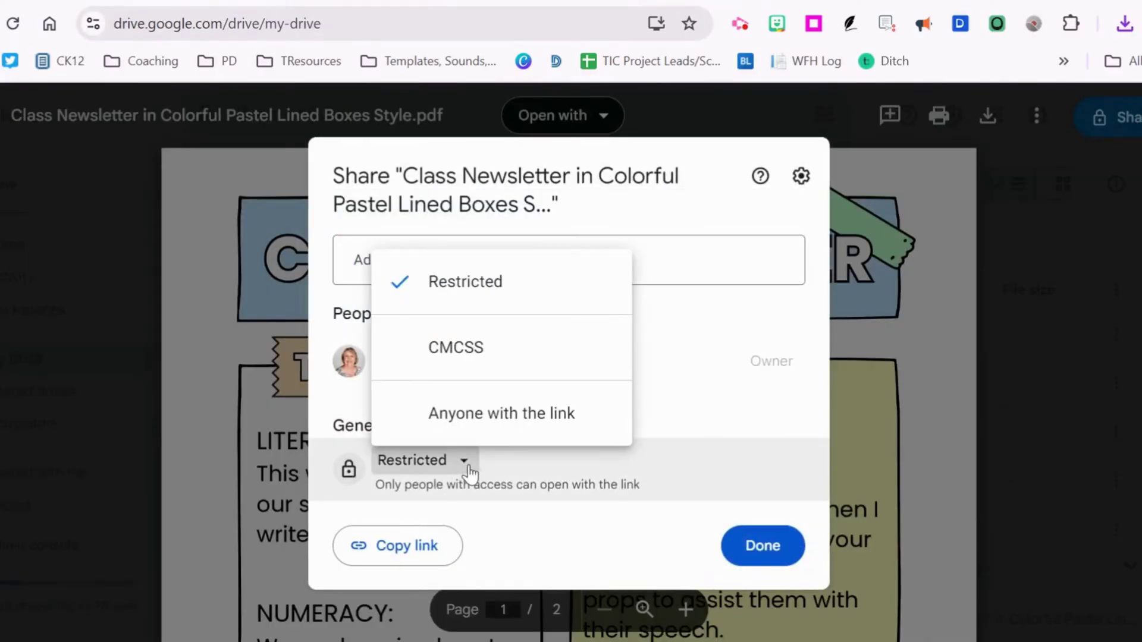
left_click(507, 418)
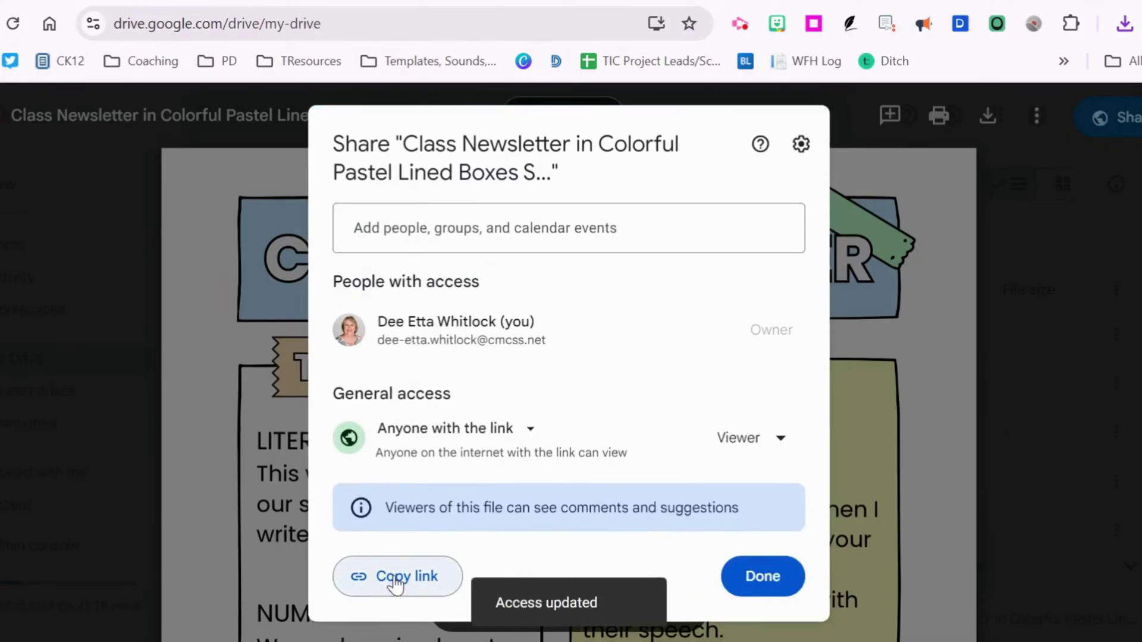
left_click(396, 580)
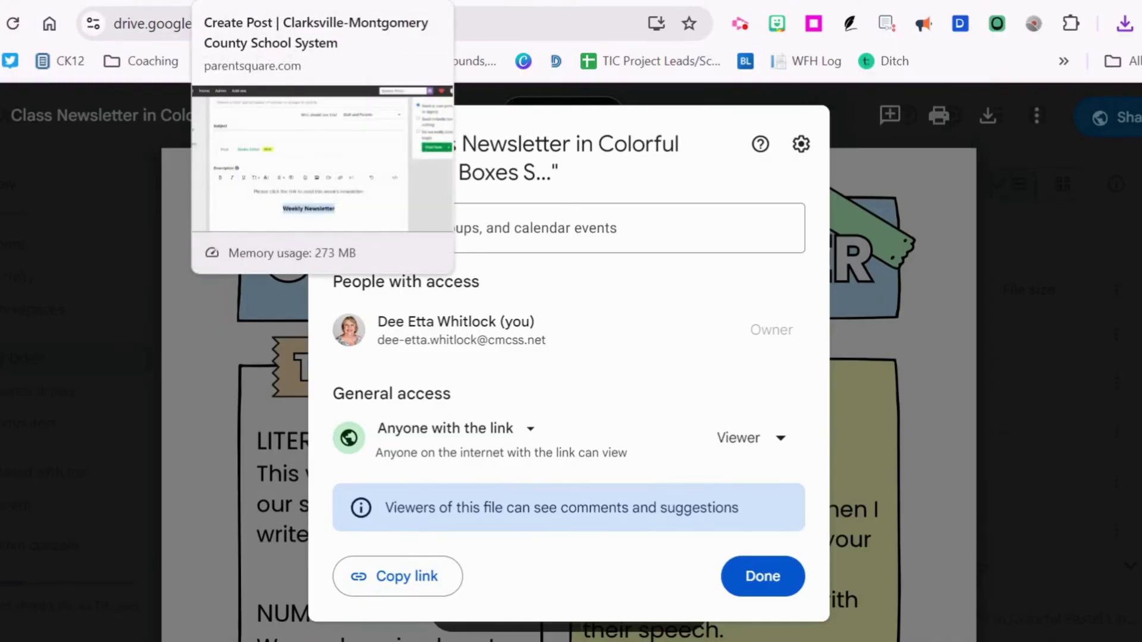
Link 'Weekly Newsletter' in the ParentSquare draft to the Drive URL, opening in a new tab
left_click(268, 3)
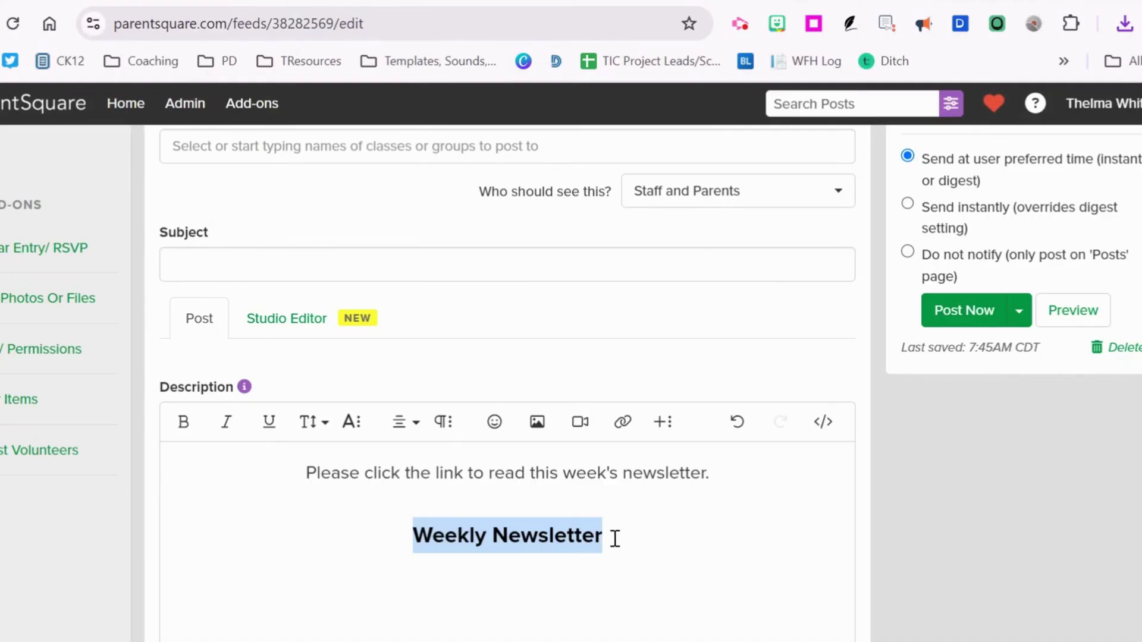
left_click(416, 534)
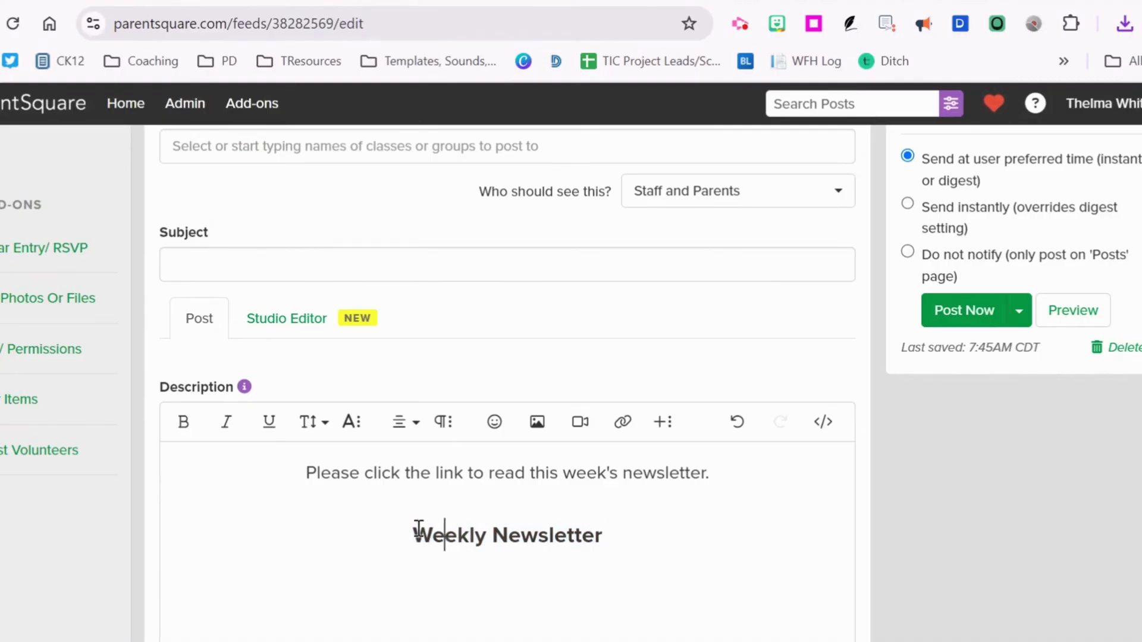
left_click_drag(604, 535, 341, 529)
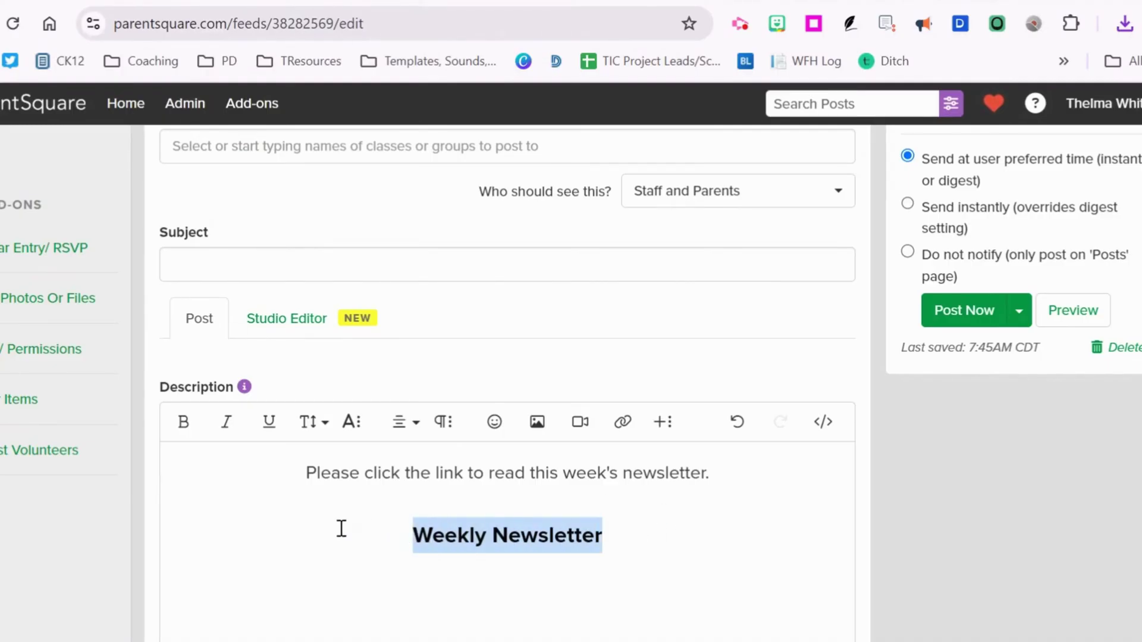
left_click(622, 423)
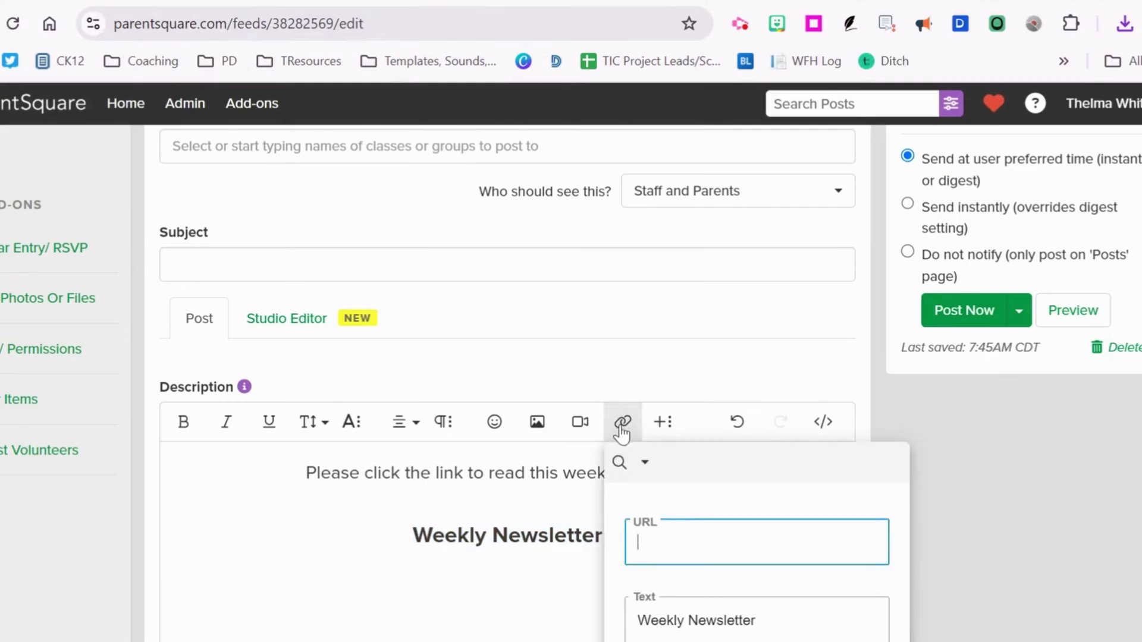
right_click(688, 546)
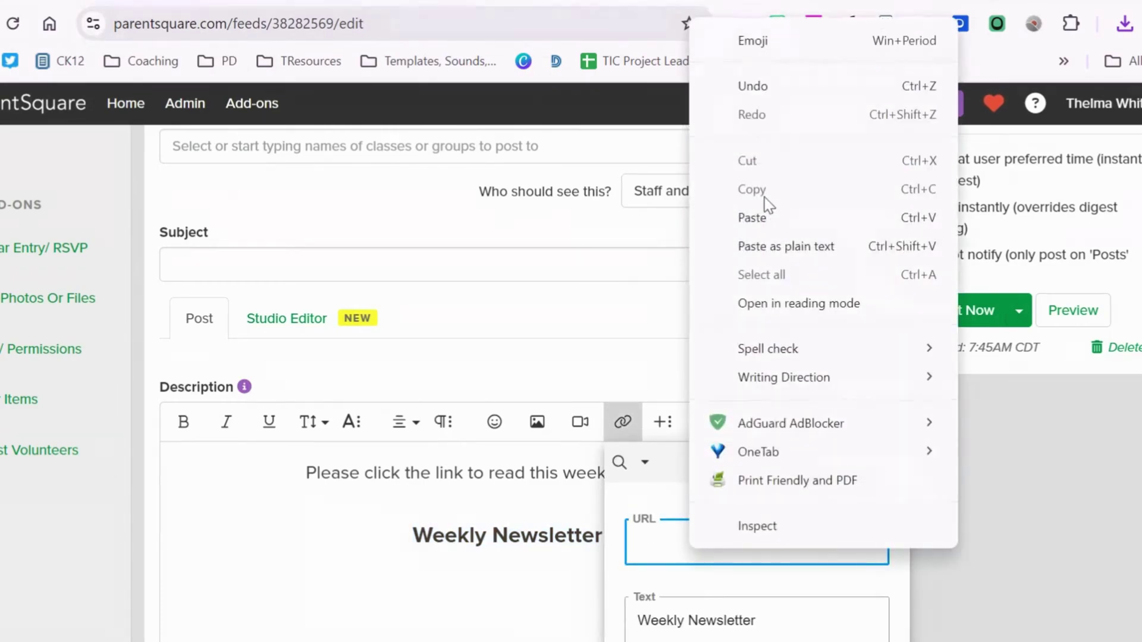
left_click(771, 222)
scroll(950, 552, "down", 3)
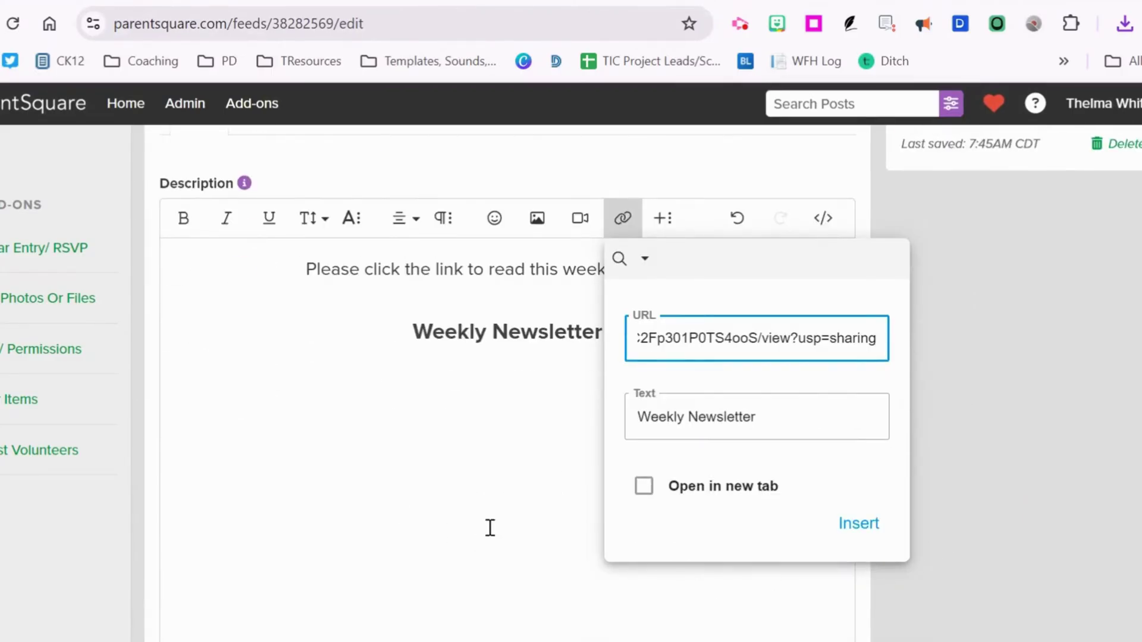
left_click(644, 486)
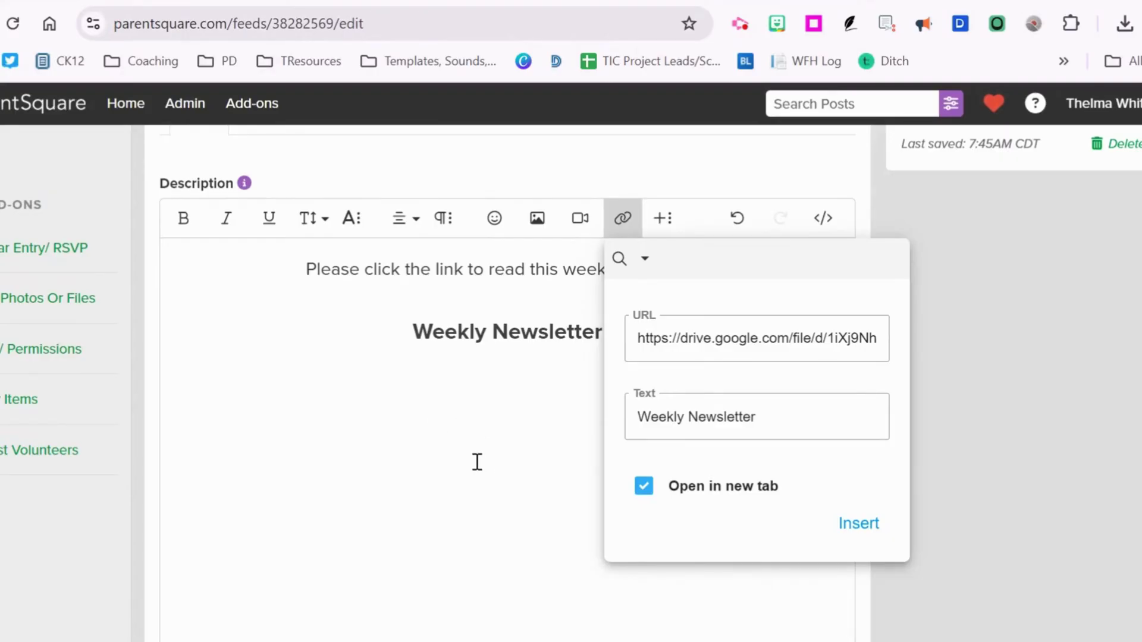
left_click(859, 524)
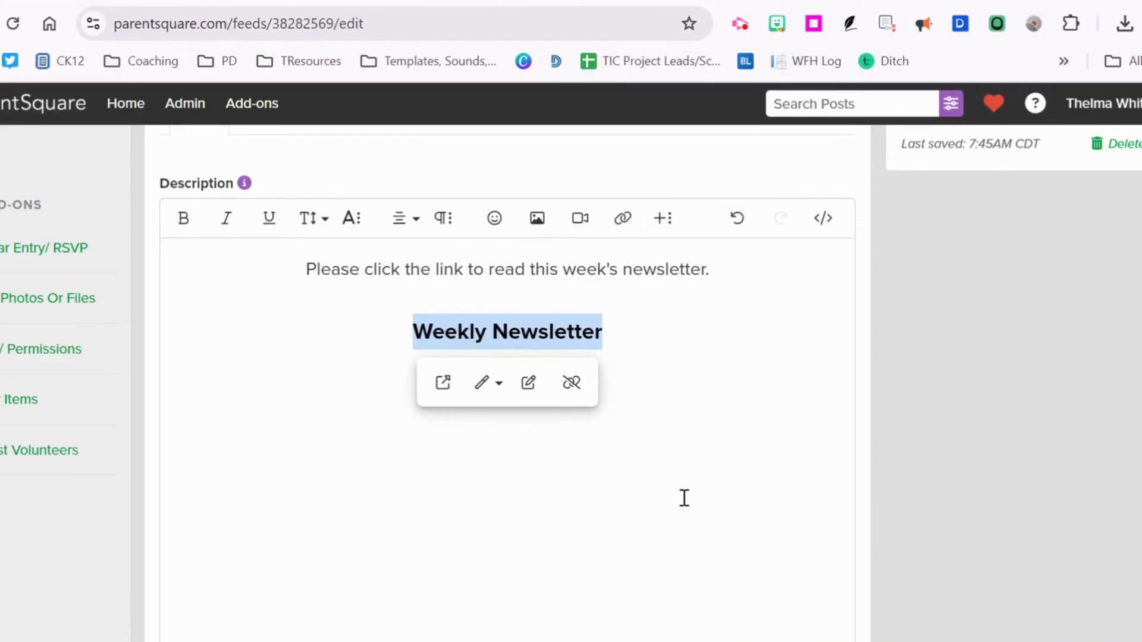
Preview the ParentSquare post with the linked Weekly Newsletter text
left_click(732, 488)
scroll(767, 479, "down", 2)
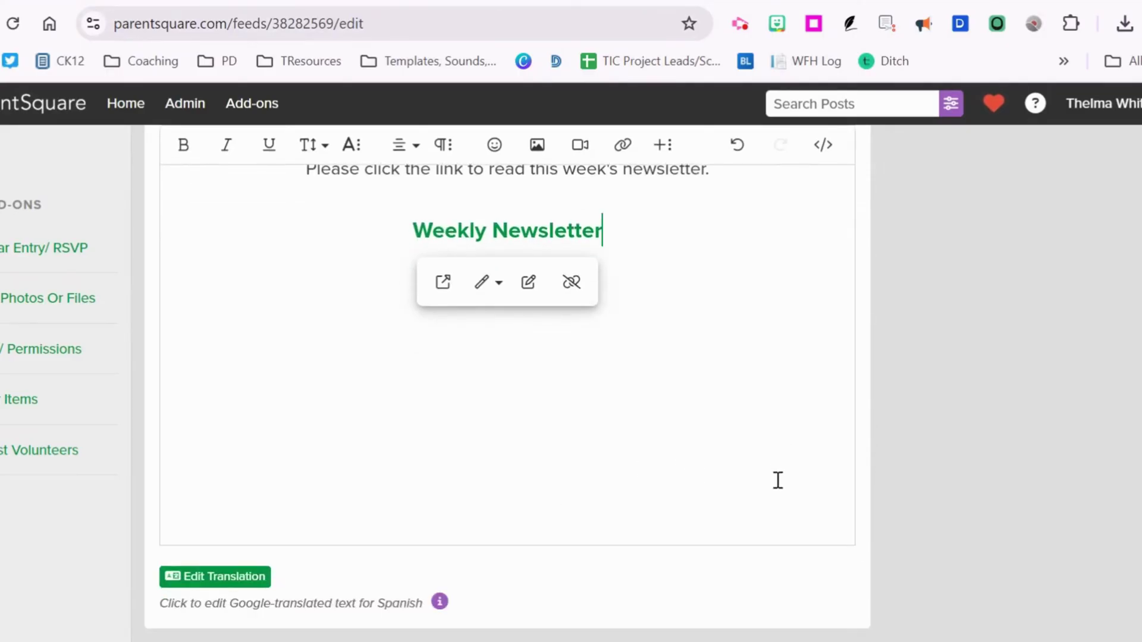
scroll(779, 485, "up", 6)
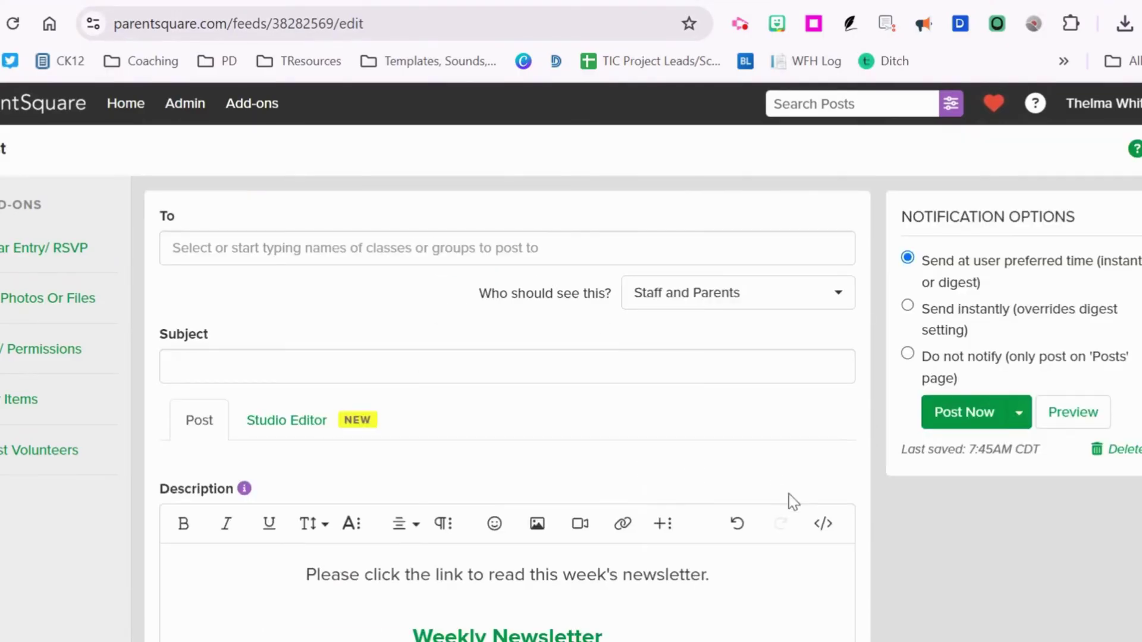
left_click(1080, 419)
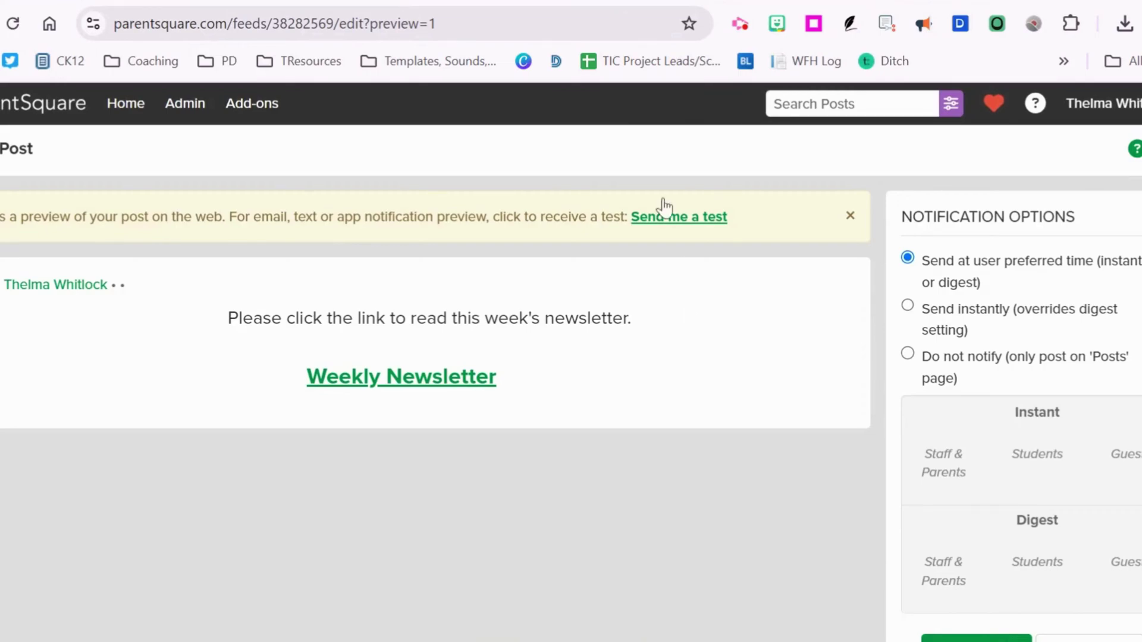
Return to Canva's home page showing the Class Newsletter among recent designs
left_click(523, 3)
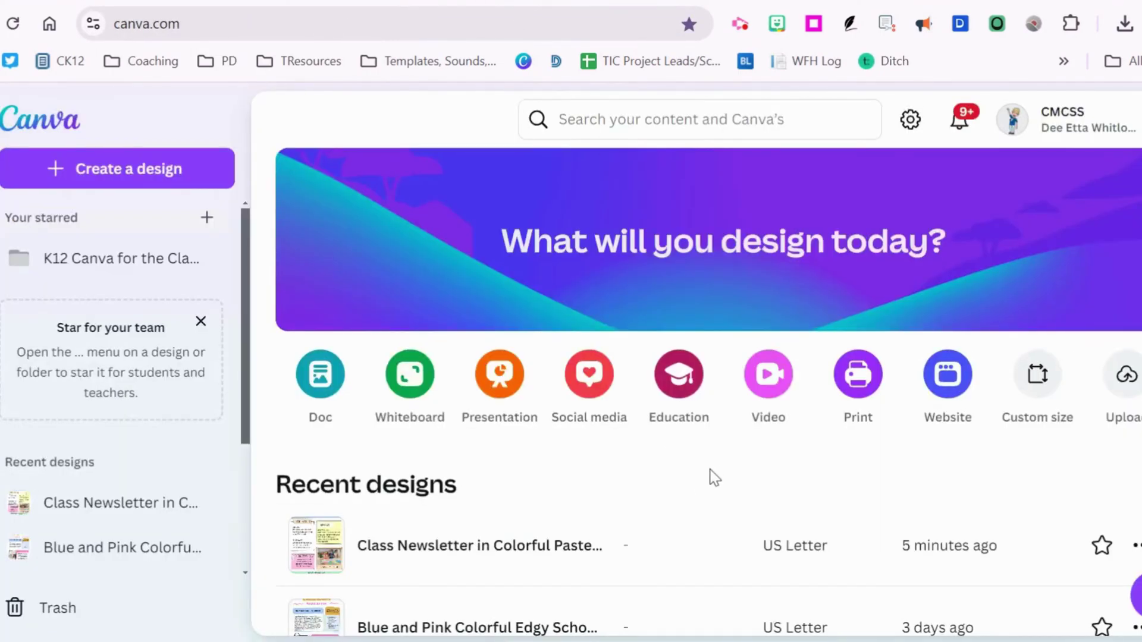